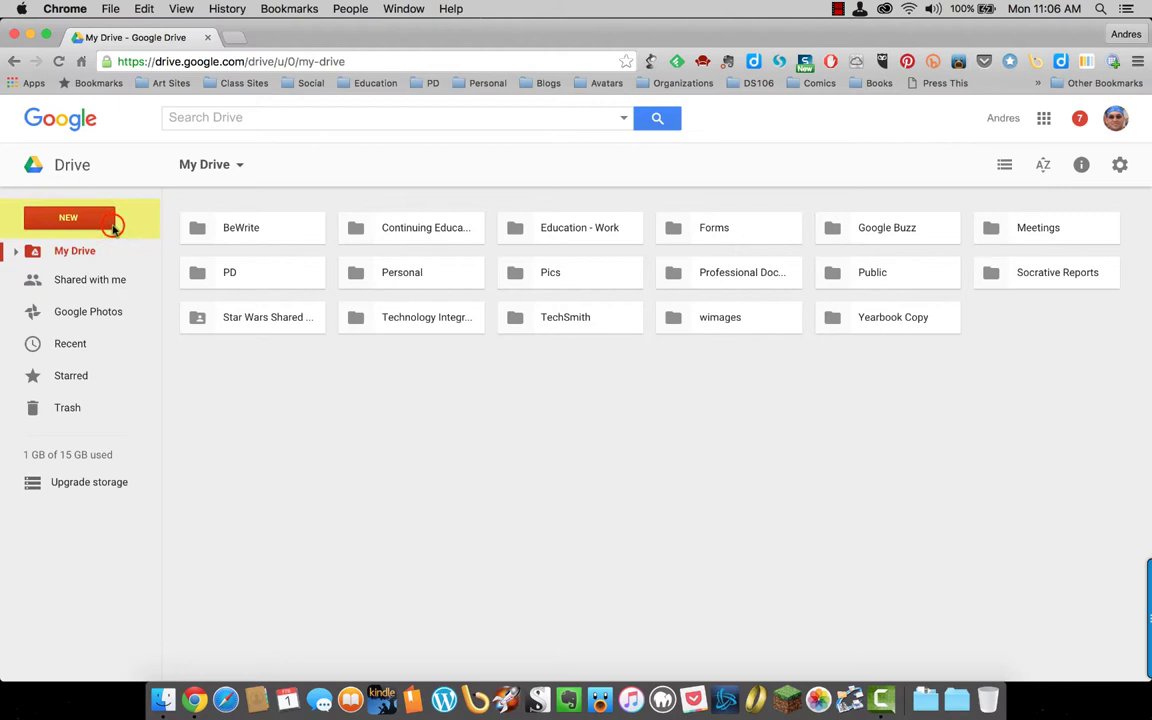
# - View the options for creating new items, including the additional apps, without creating anything
pyautogui.click(114, 226)
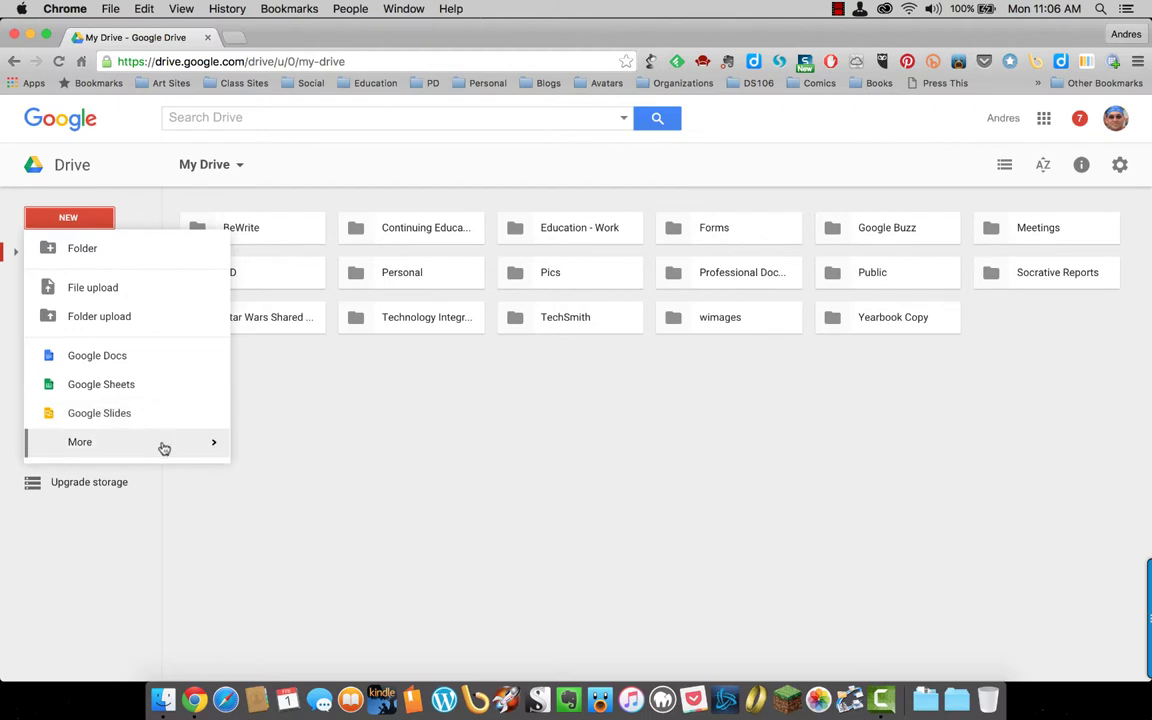
pyautogui.moveTo(164, 447)
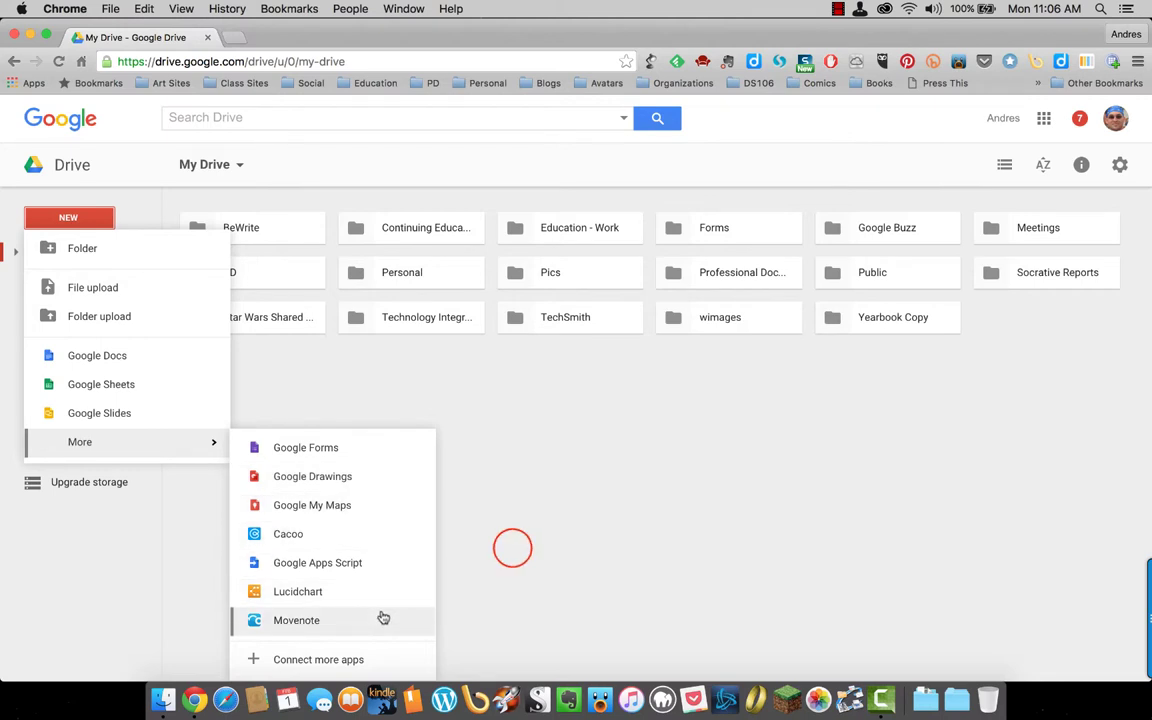
pyautogui.click(512, 550)
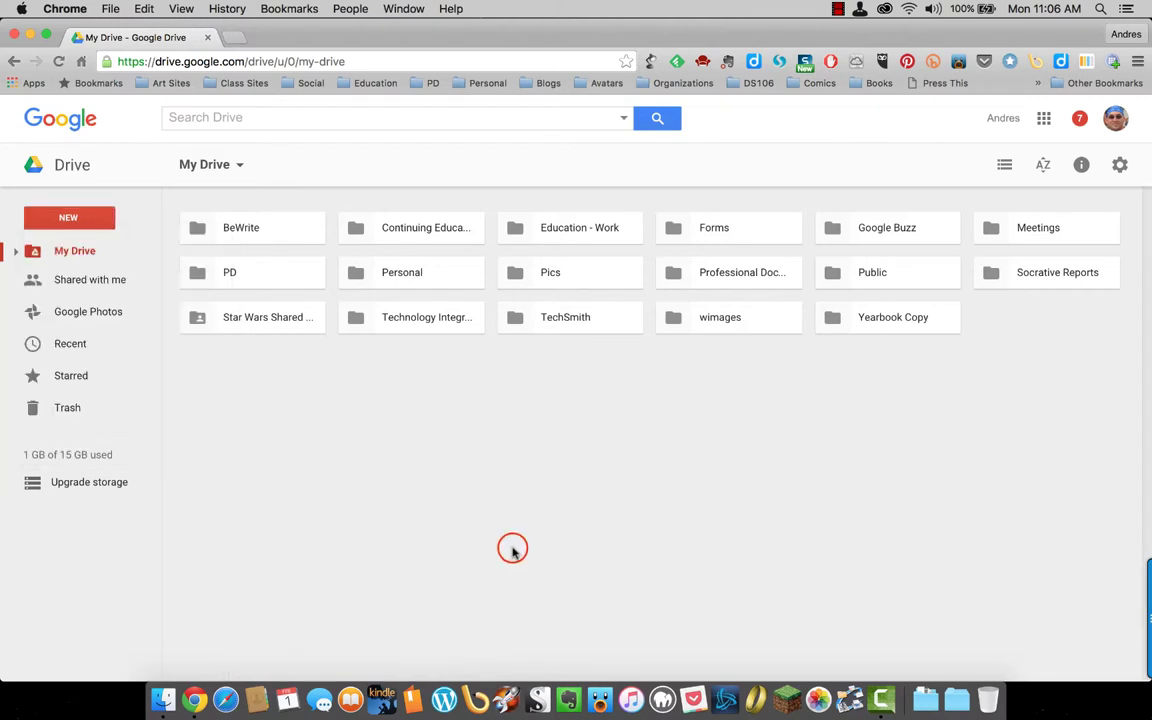
# - Look through the My Drive folder tree and the Shared with me, Recent and Starred views
pyautogui.click(16, 252)
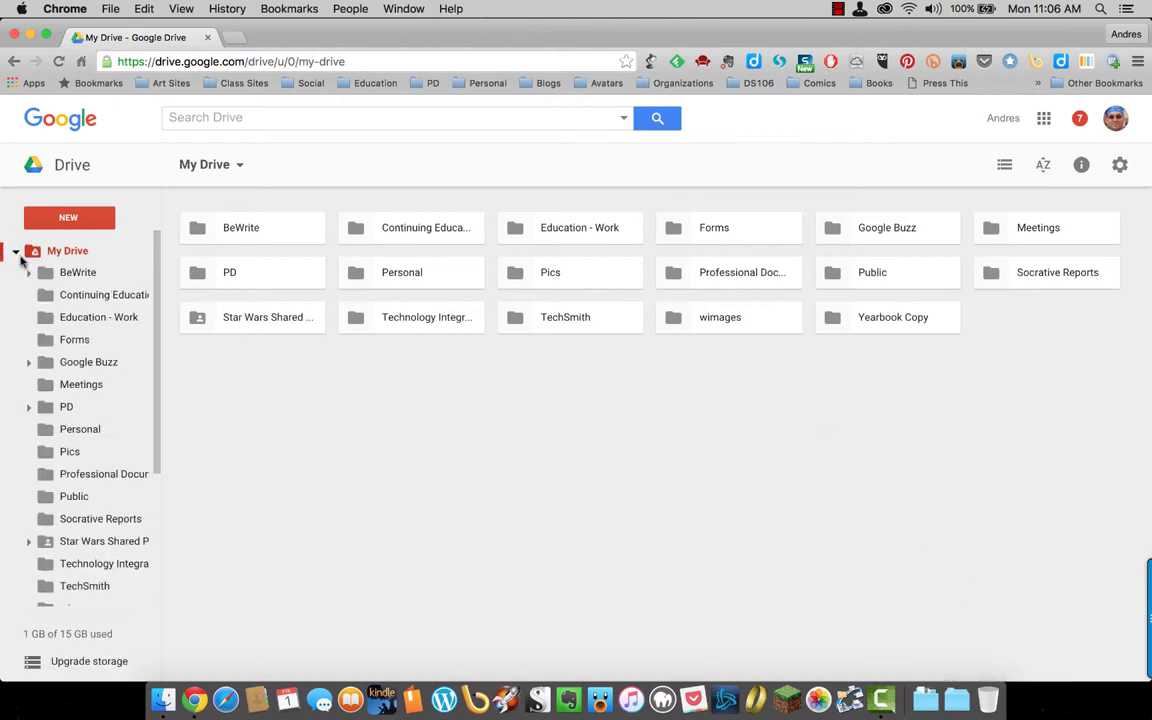
pyautogui.click(15, 259)
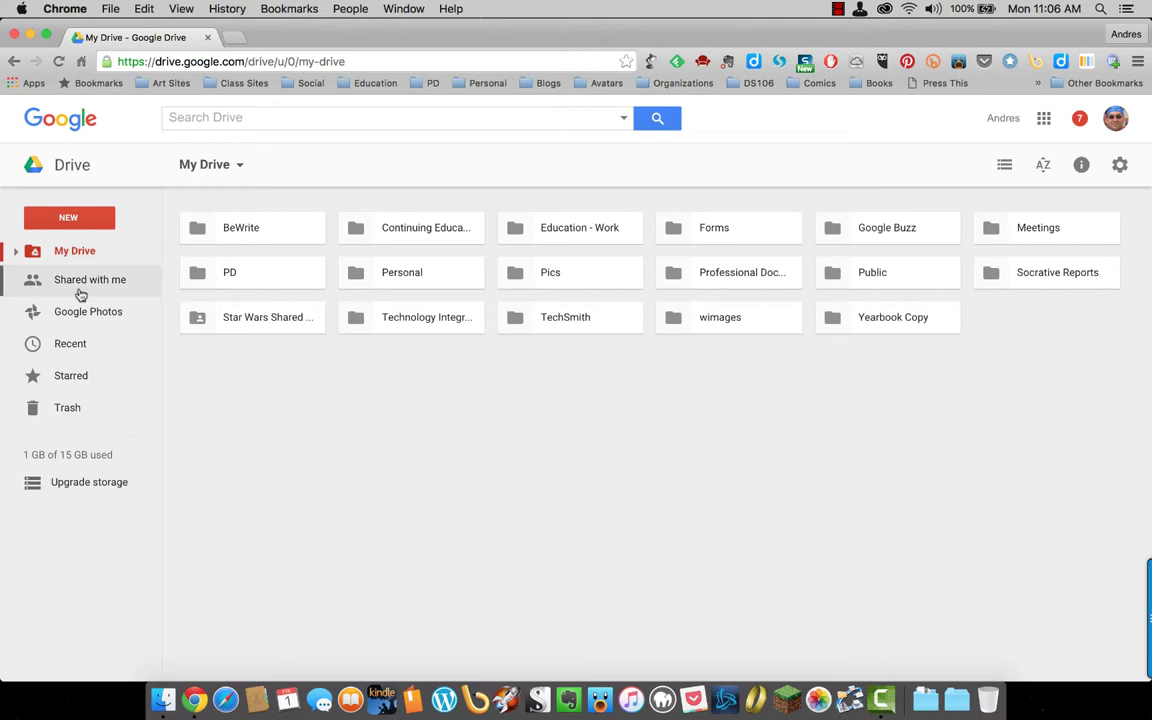
pyautogui.click(80, 289)
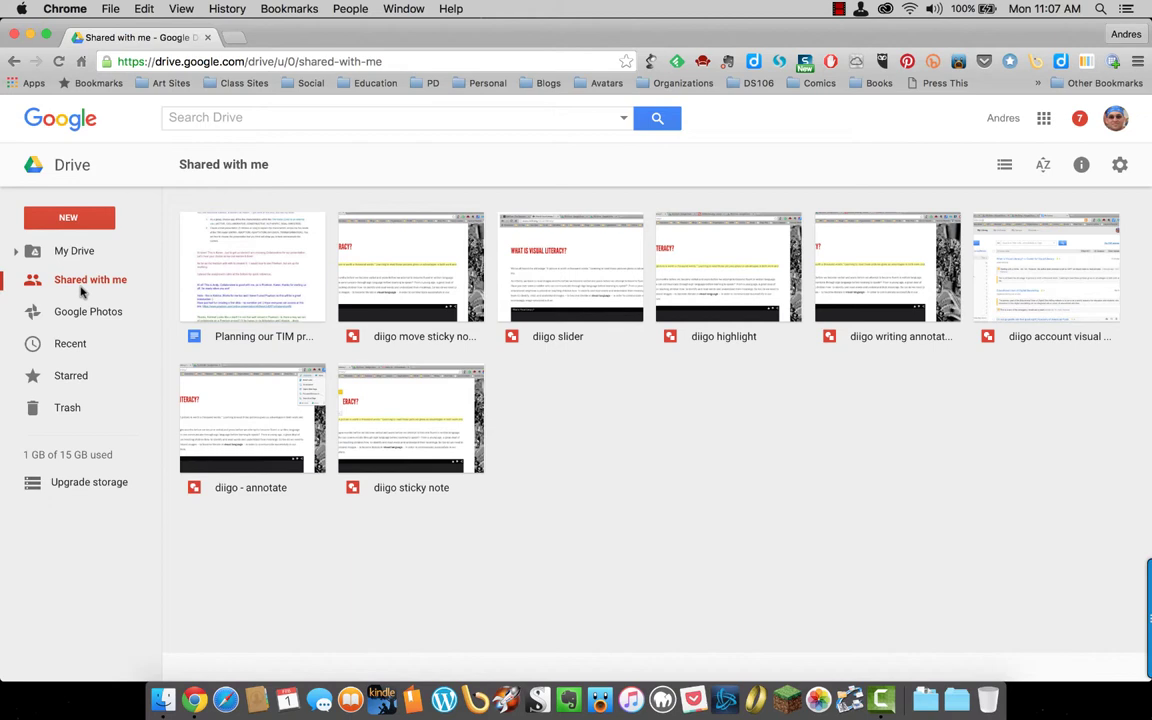
pyautogui.click(93, 341)
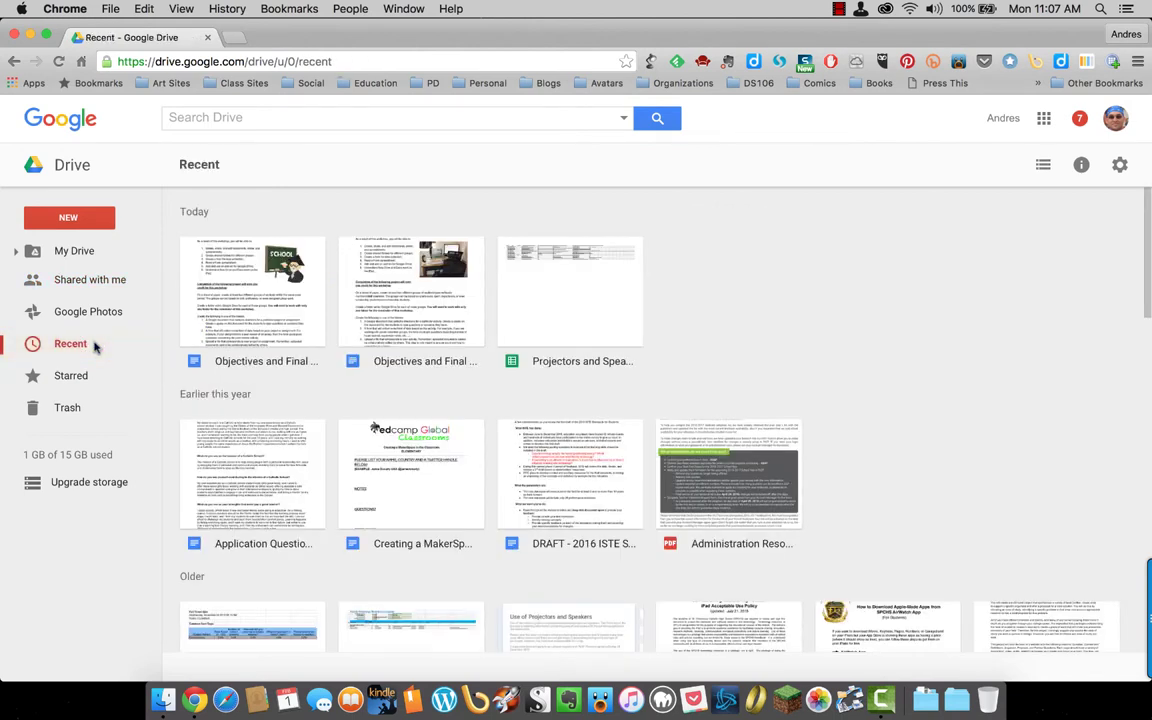
pyautogui.click(100, 377)
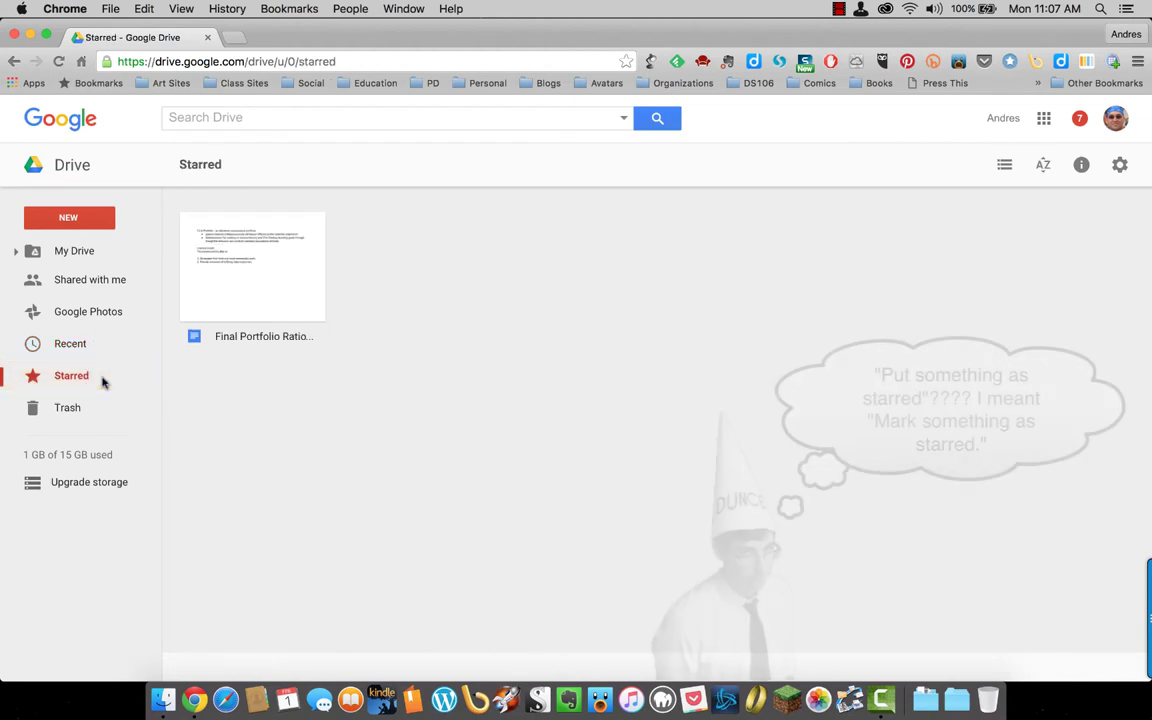
# - Add a star to the PD folder in My Drive and check it among the starred items
pyautogui.click(109, 249)
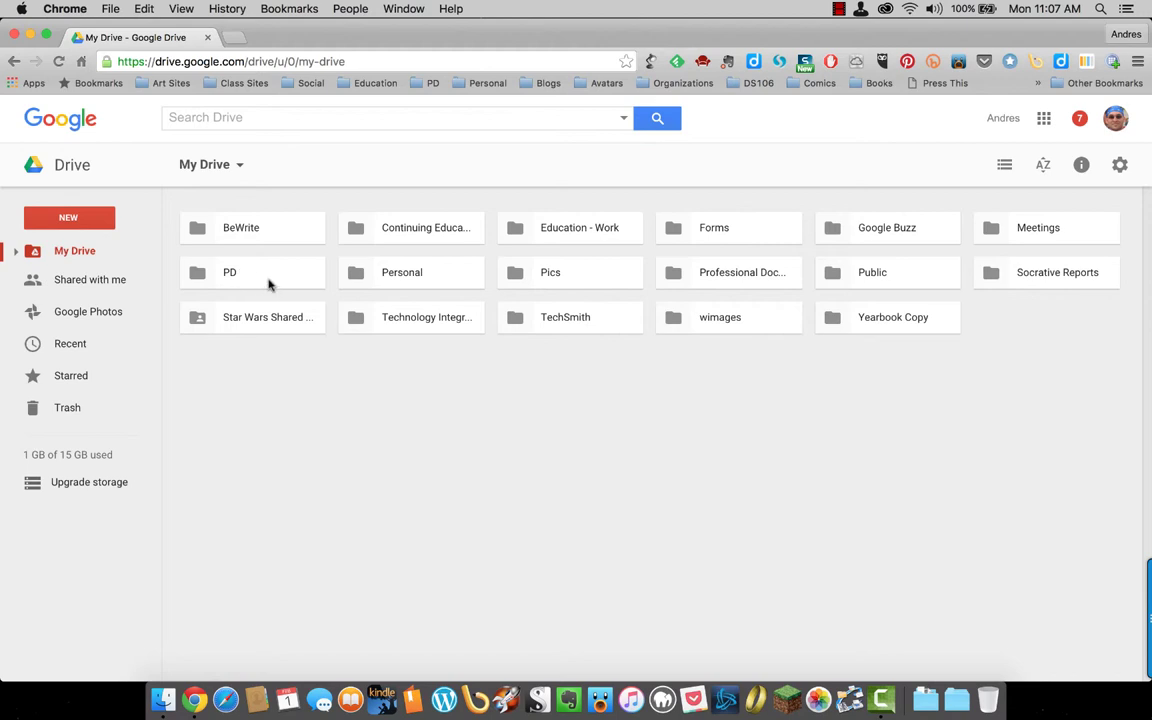
pyautogui.rightClick(268, 286)
pyautogui.click(374, 451)
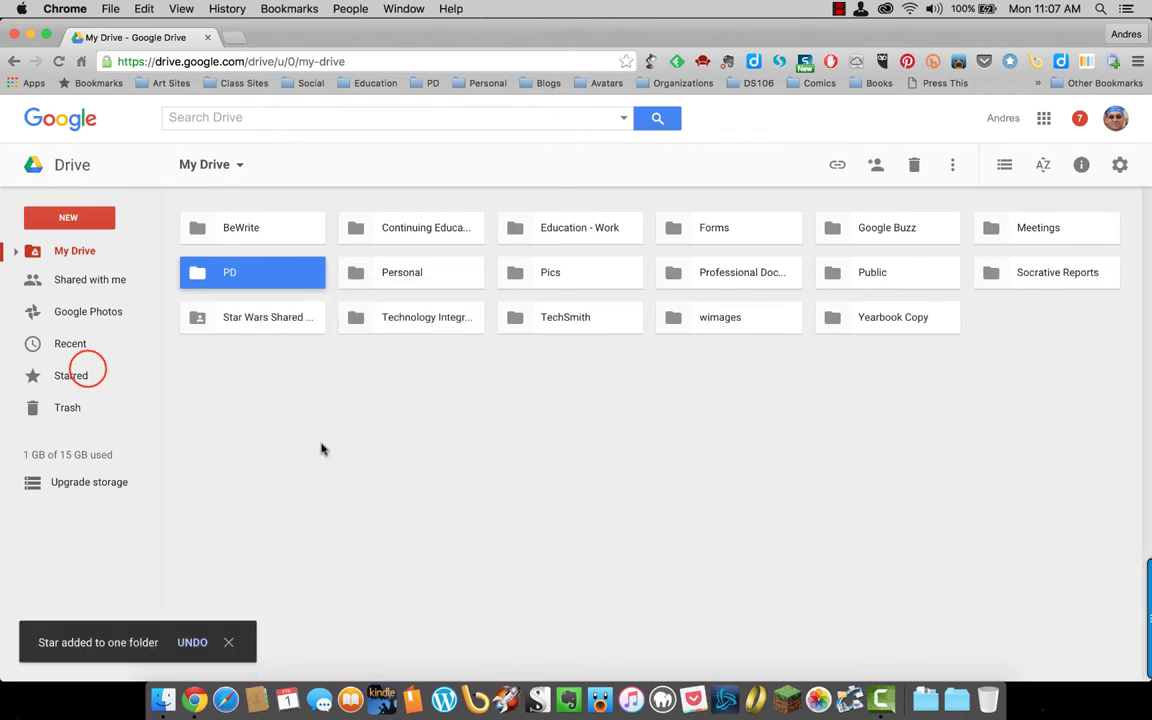
pyautogui.click(88, 373)
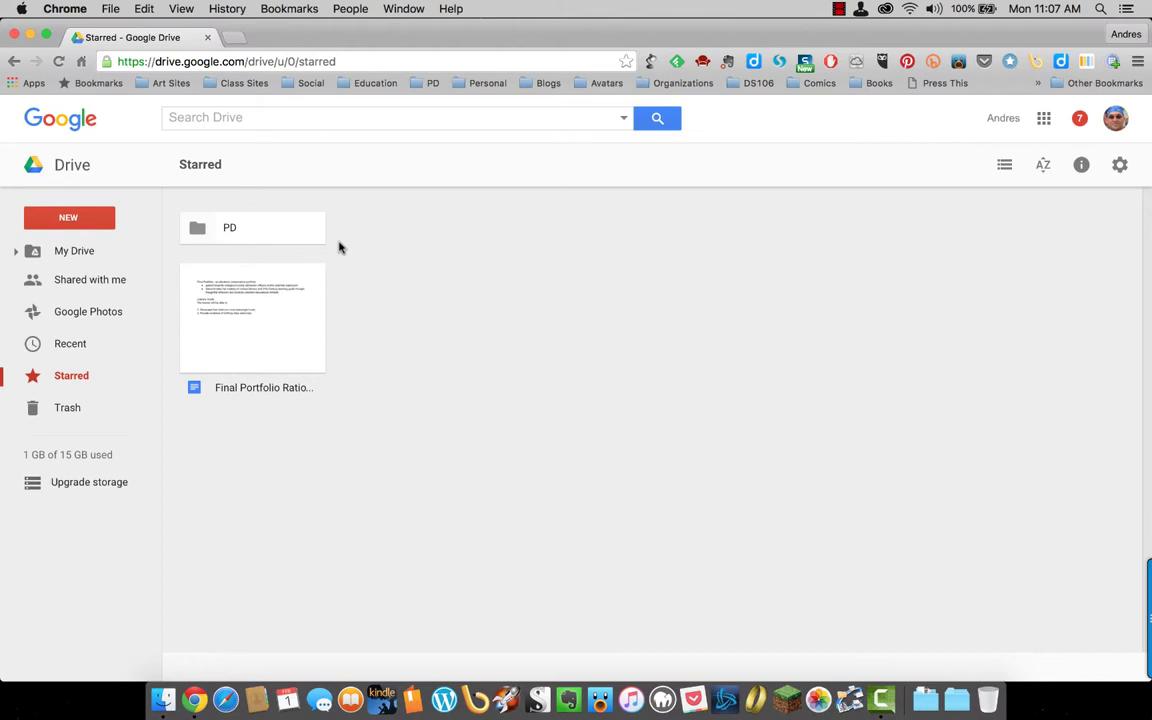
# - Remove the star from the PD folder in My Drive and recheck the starred items
pyautogui.click(116, 256)
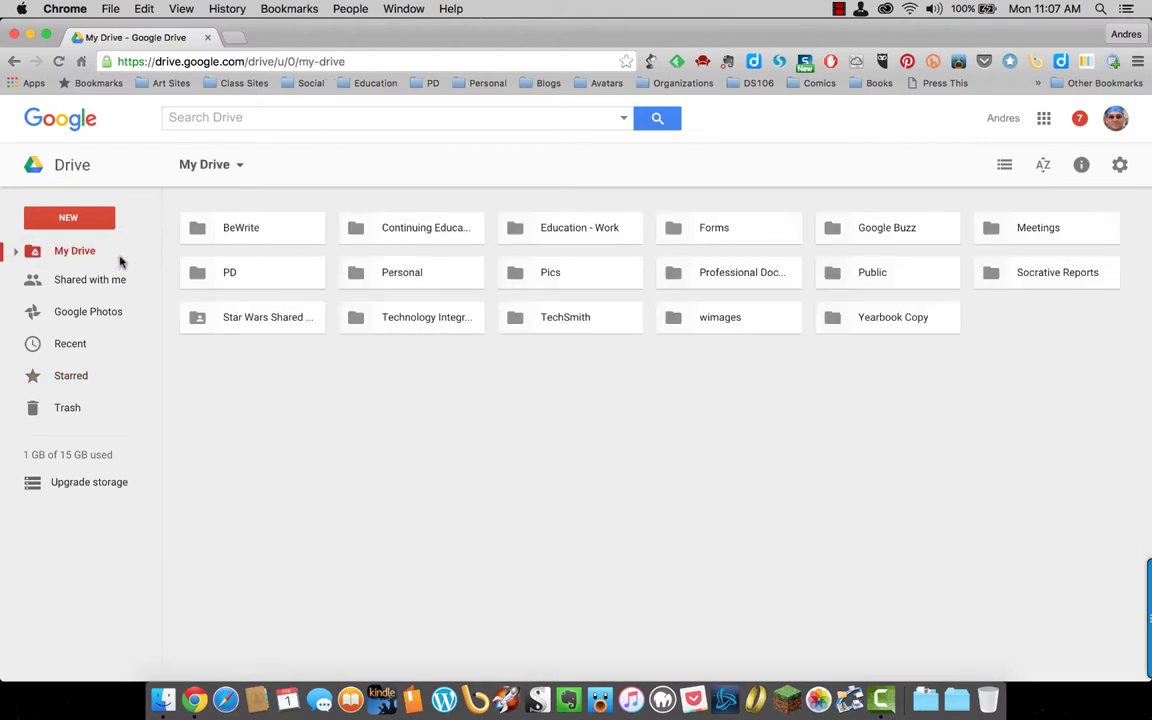
pyautogui.rightClick(291, 283)
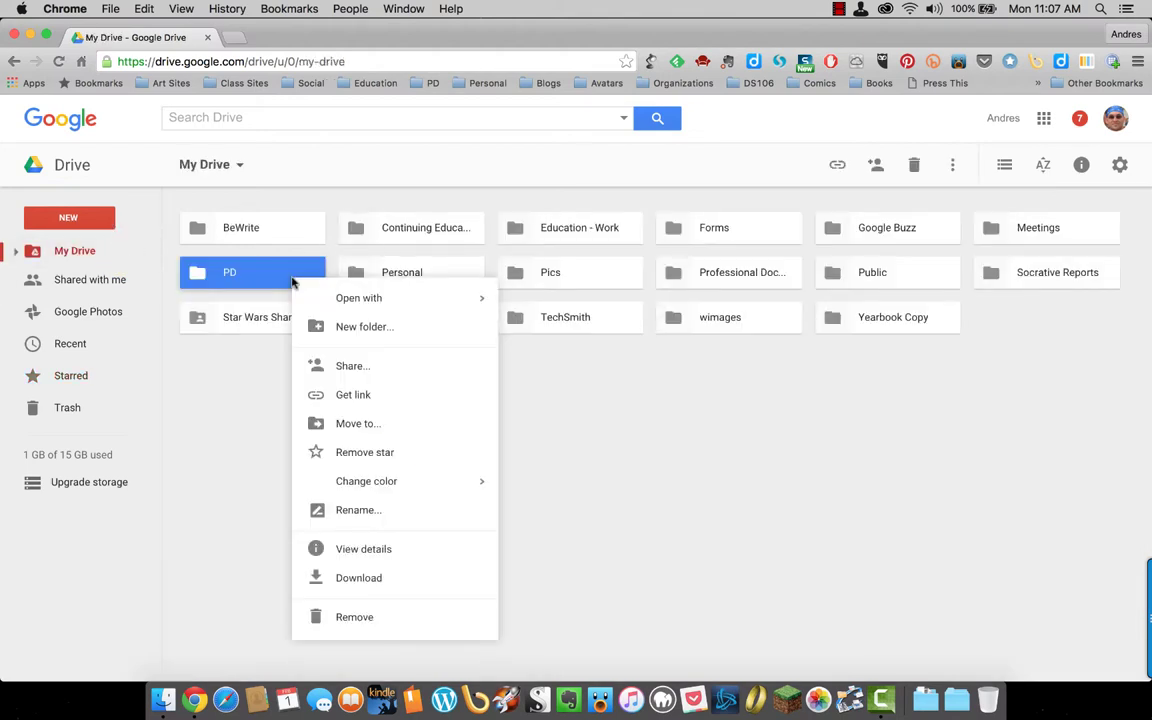
pyautogui.click(398, 448)
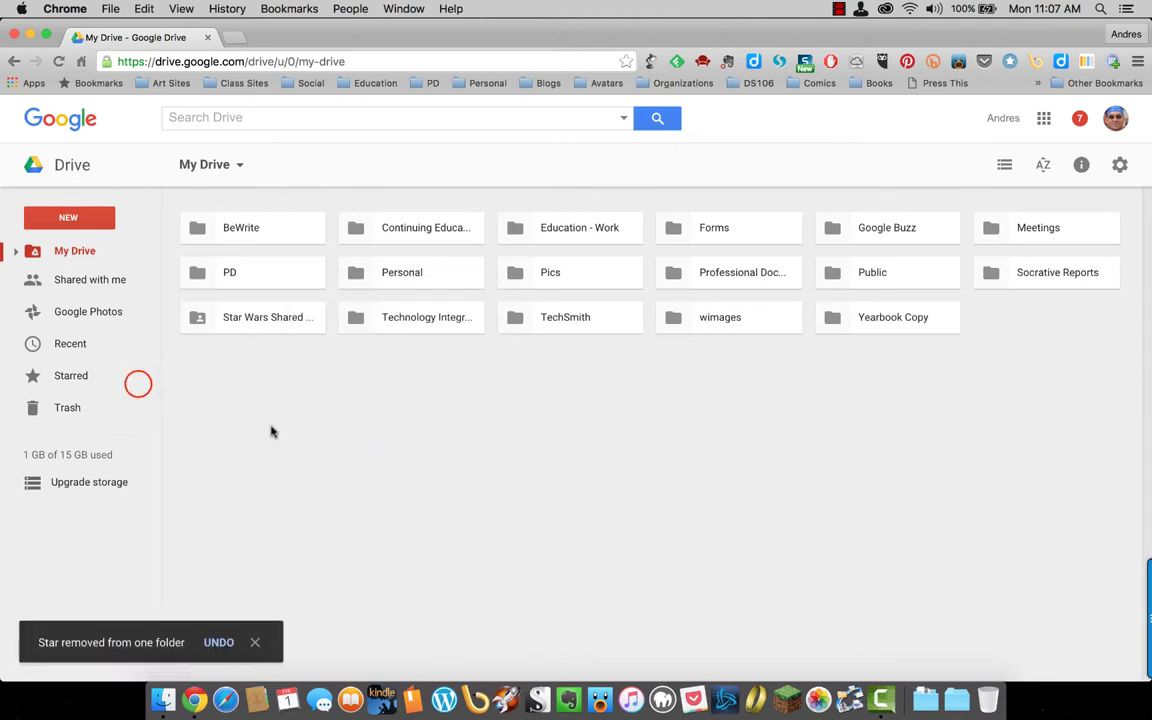
pyautogui.click(139, 382)
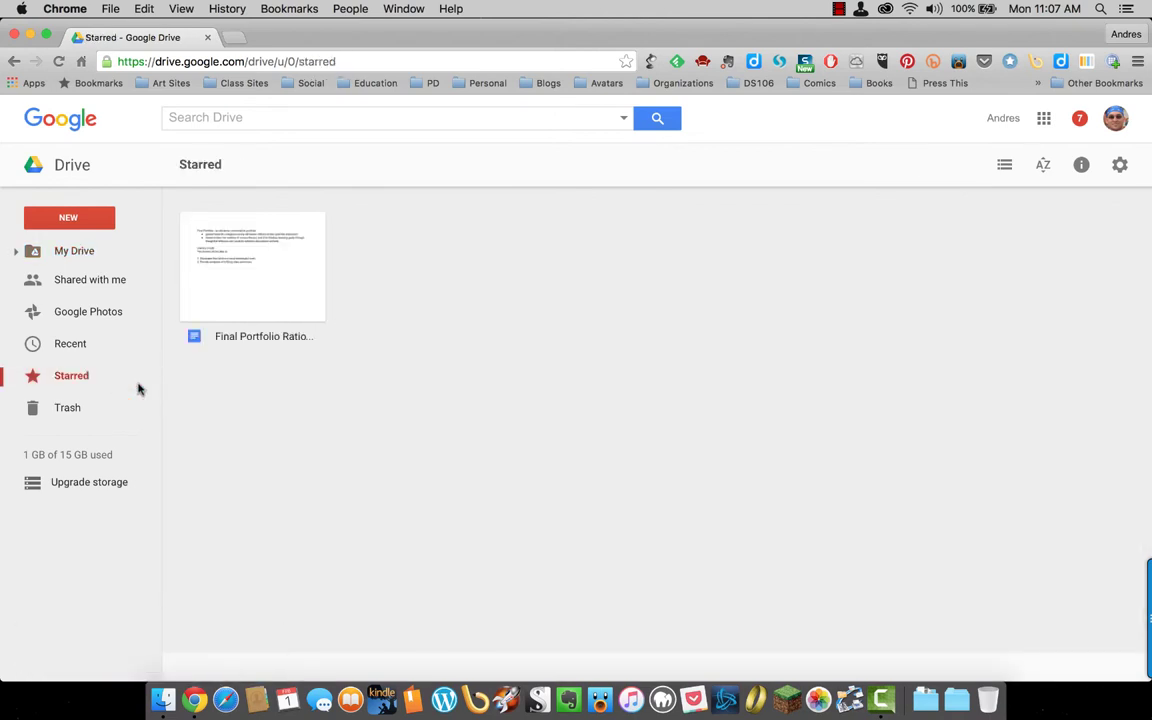
# - Return to My Drive and compare its own creation options with those offered for new items
pyautogui.click(97, 253)
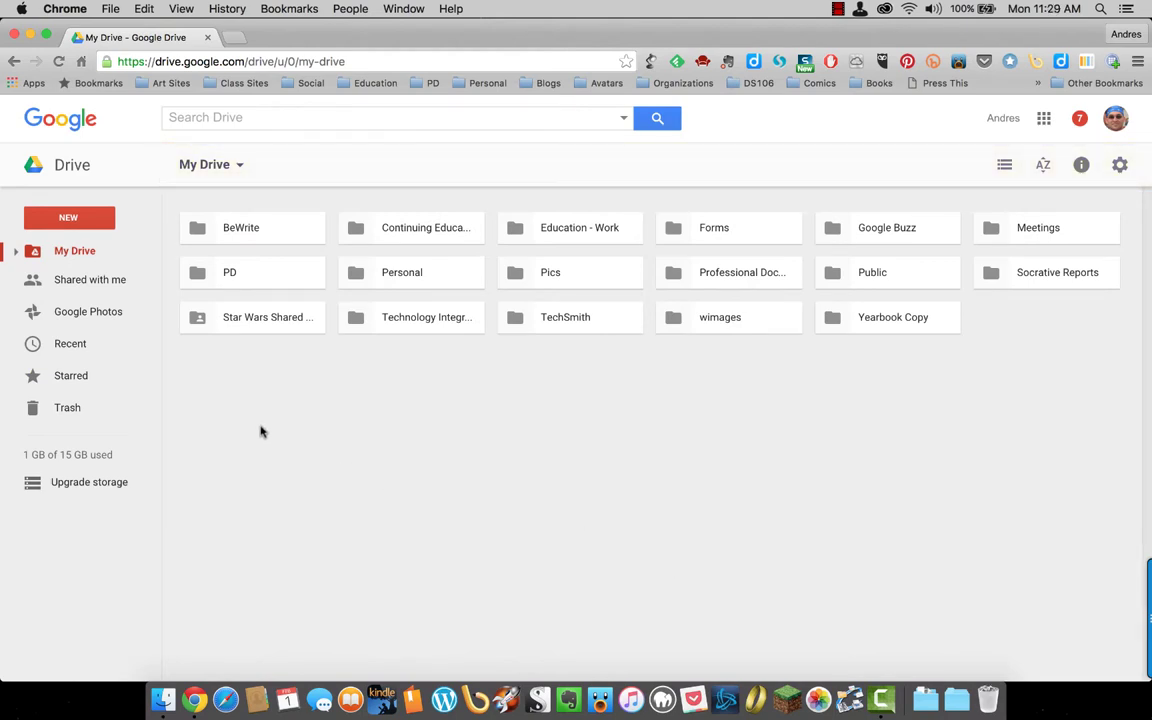
pyautogui.click(249, 177)
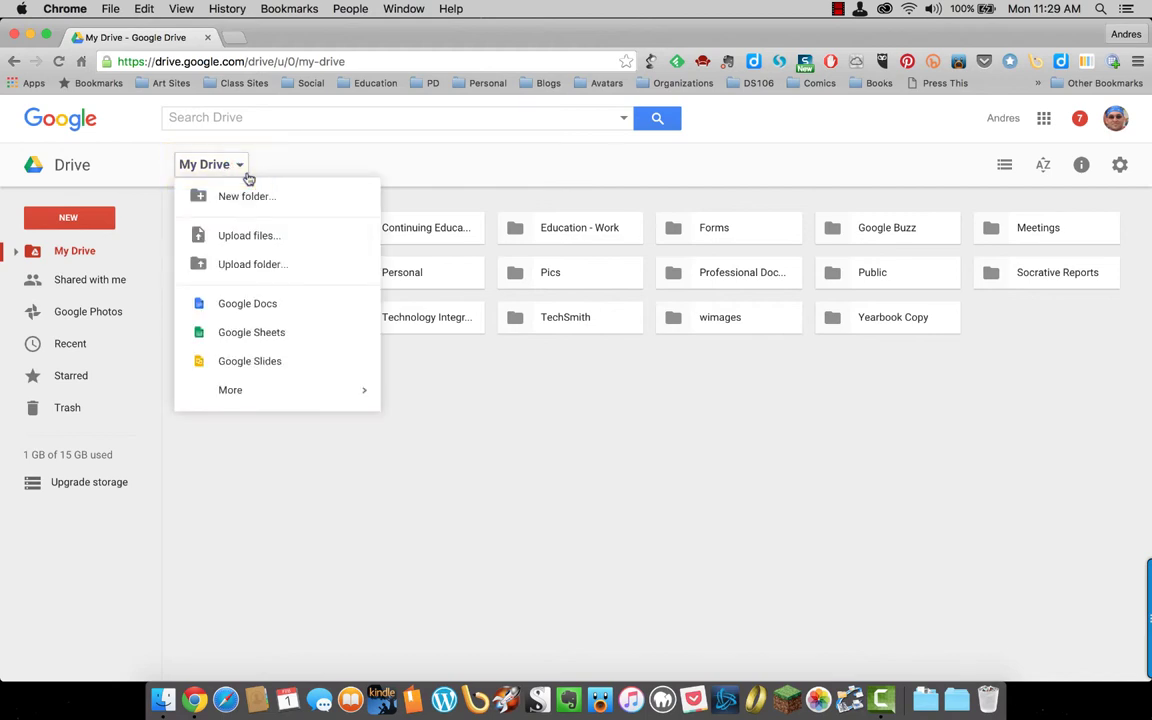
pyautogui.click(70, 215)
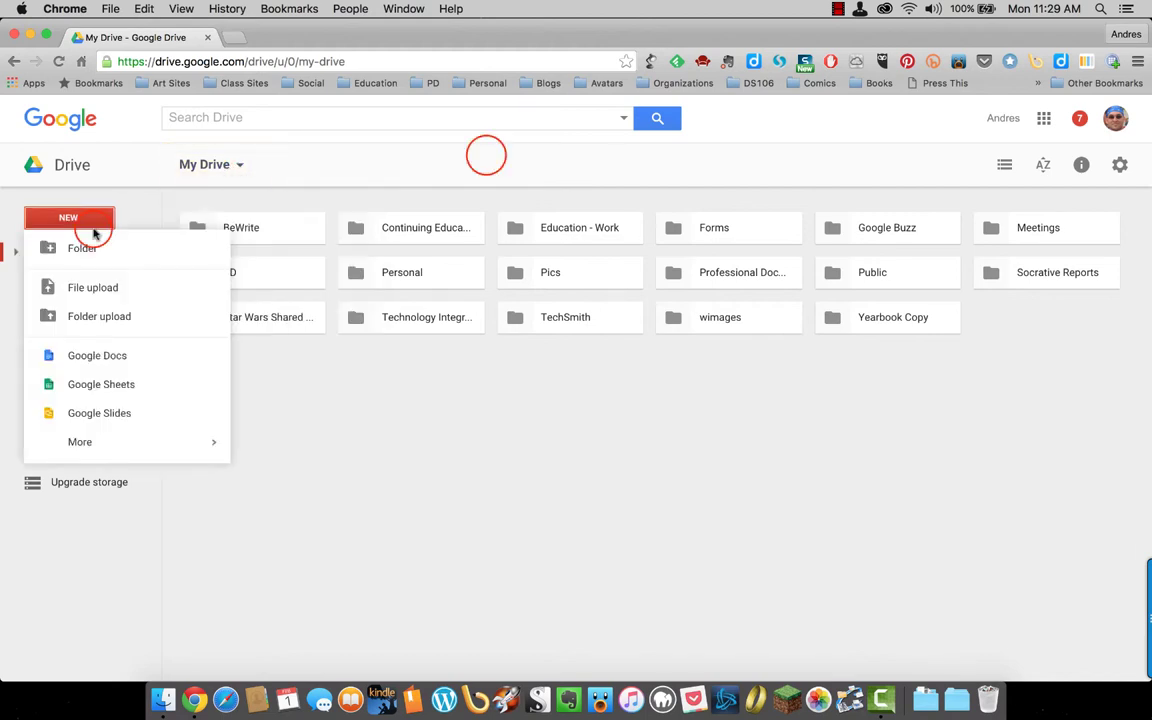
pyautogui.click(486, 155)
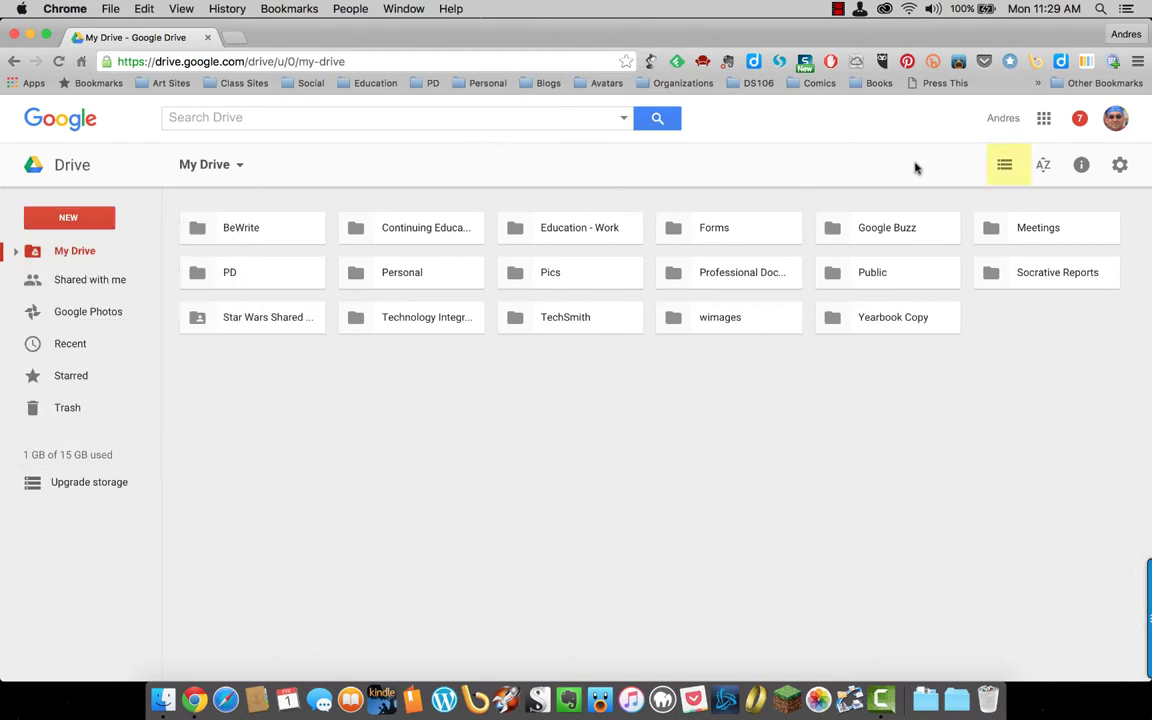
# - Show the My Drive folders as a list, return them to the grid, and view the sort options
pyautogui.click(1006, 170)
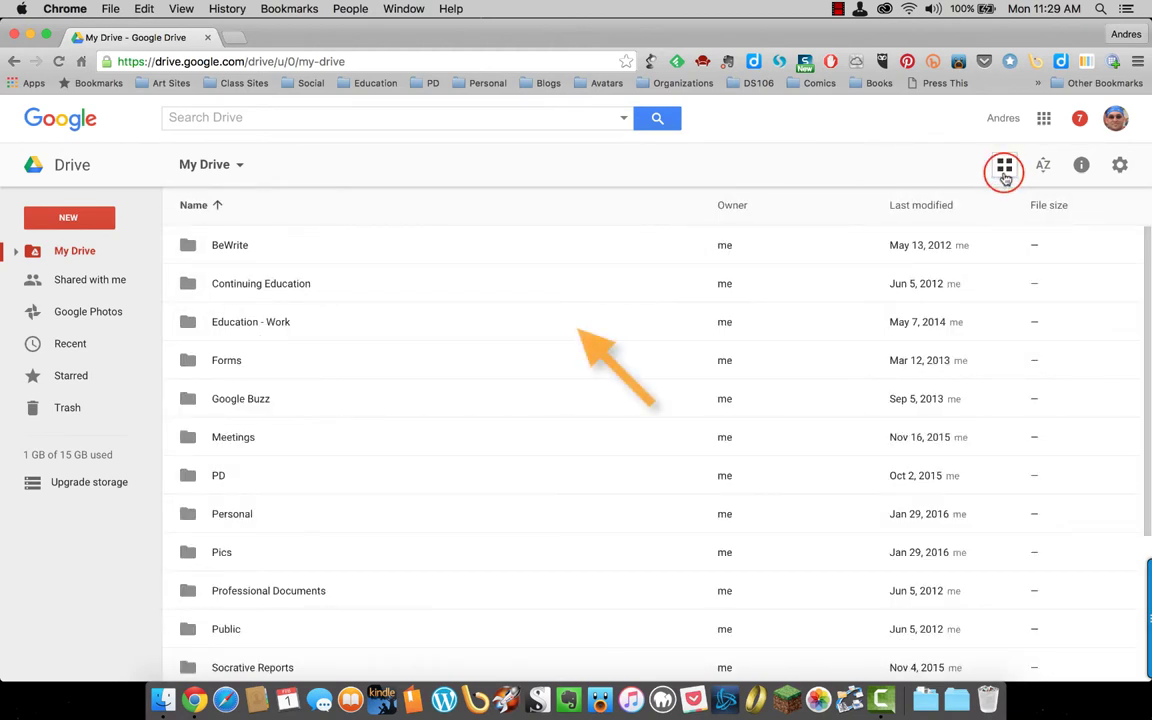
pyautogui.click(1005, 170)
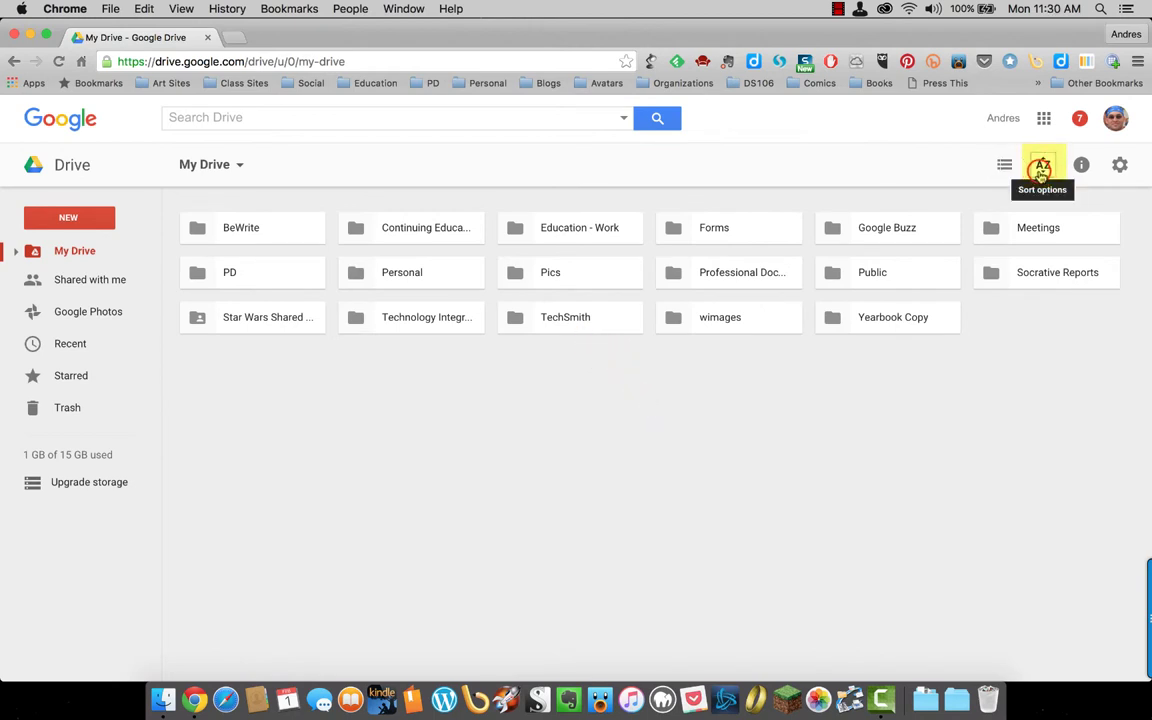
pyautogui.click(1041, 172)
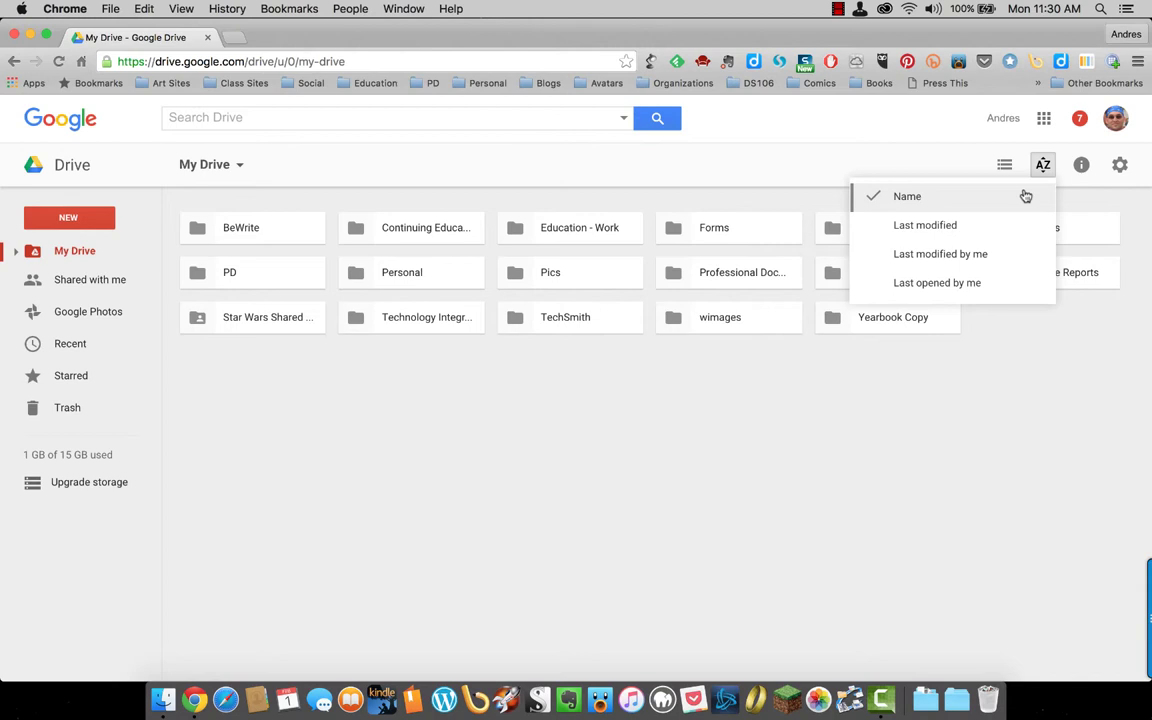
pyautogui.click(1038, 166)
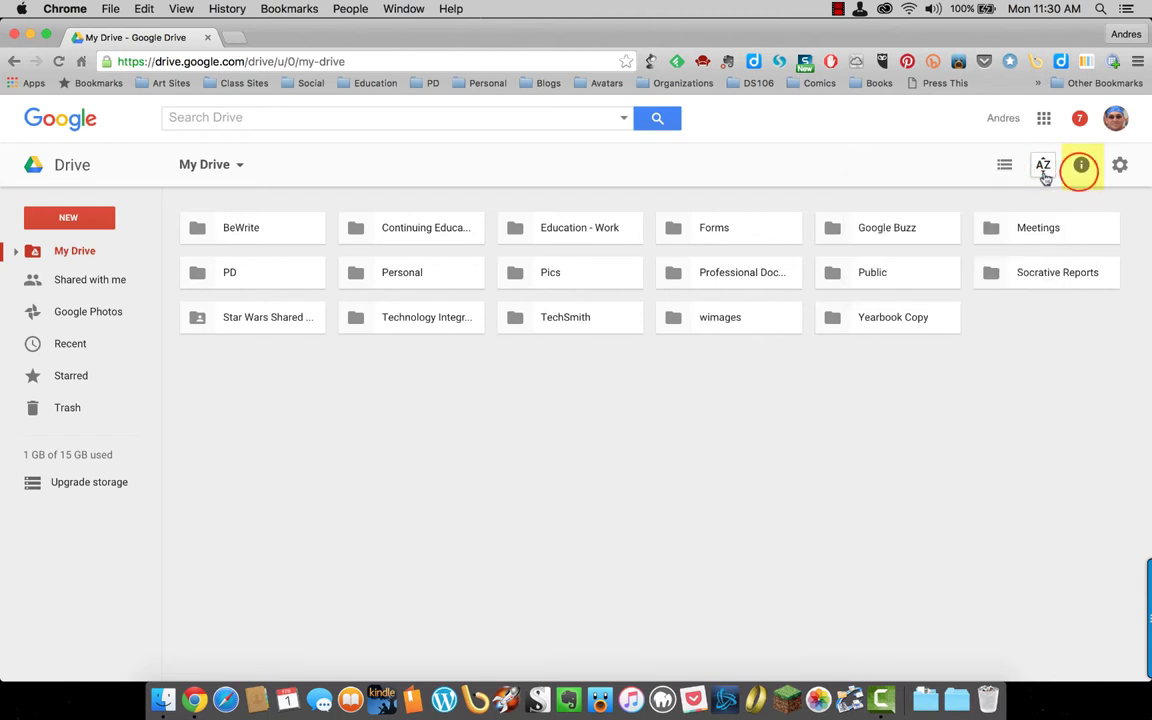
# - View the details and activity of the Forms folder, and close its information
pyautogui.click(1081, 167)
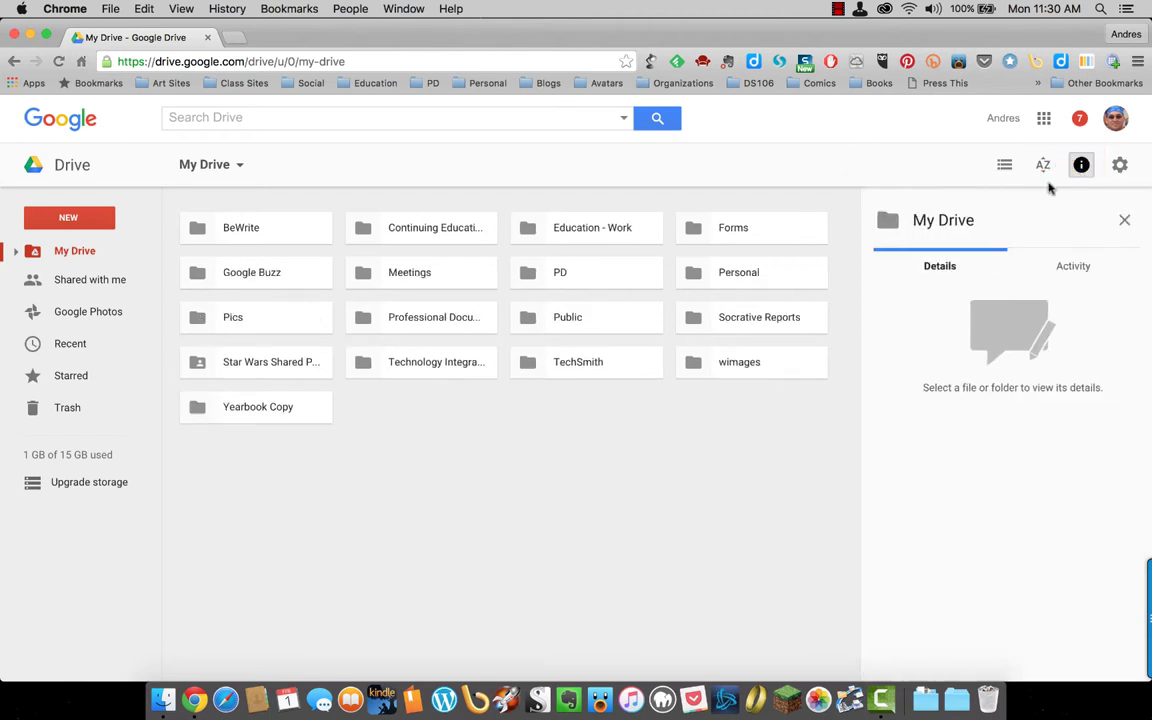
pyautogui.click(791, 238)
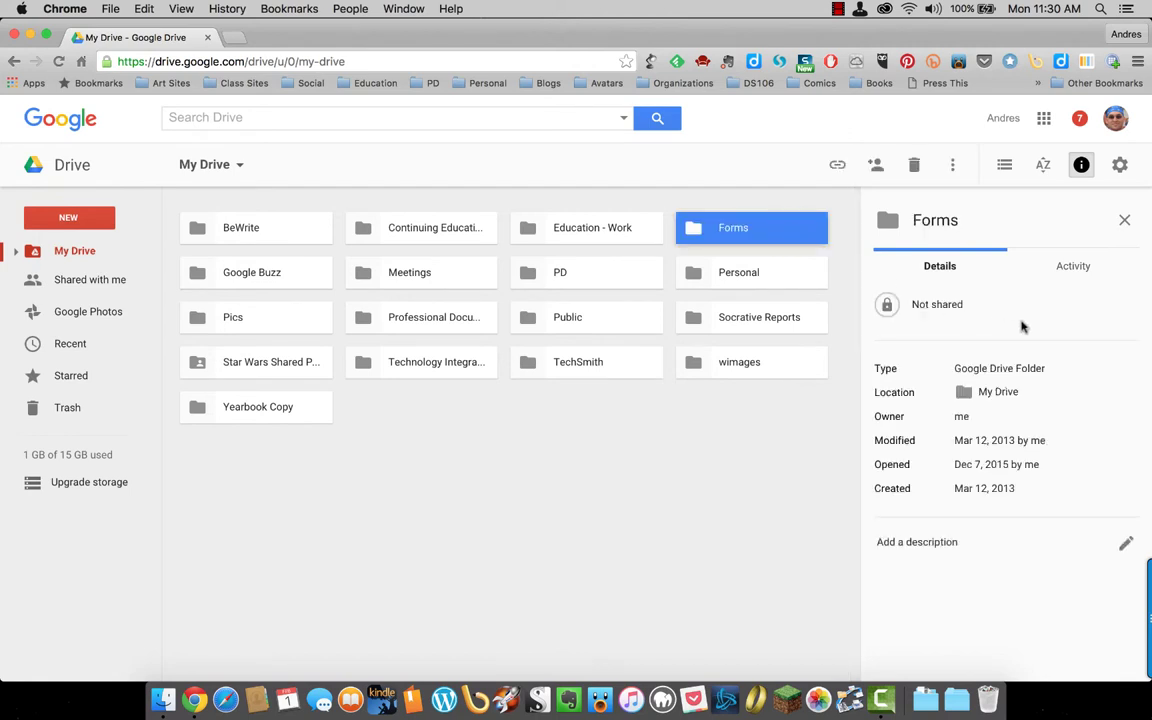
pyautogui.click(1057, 274)
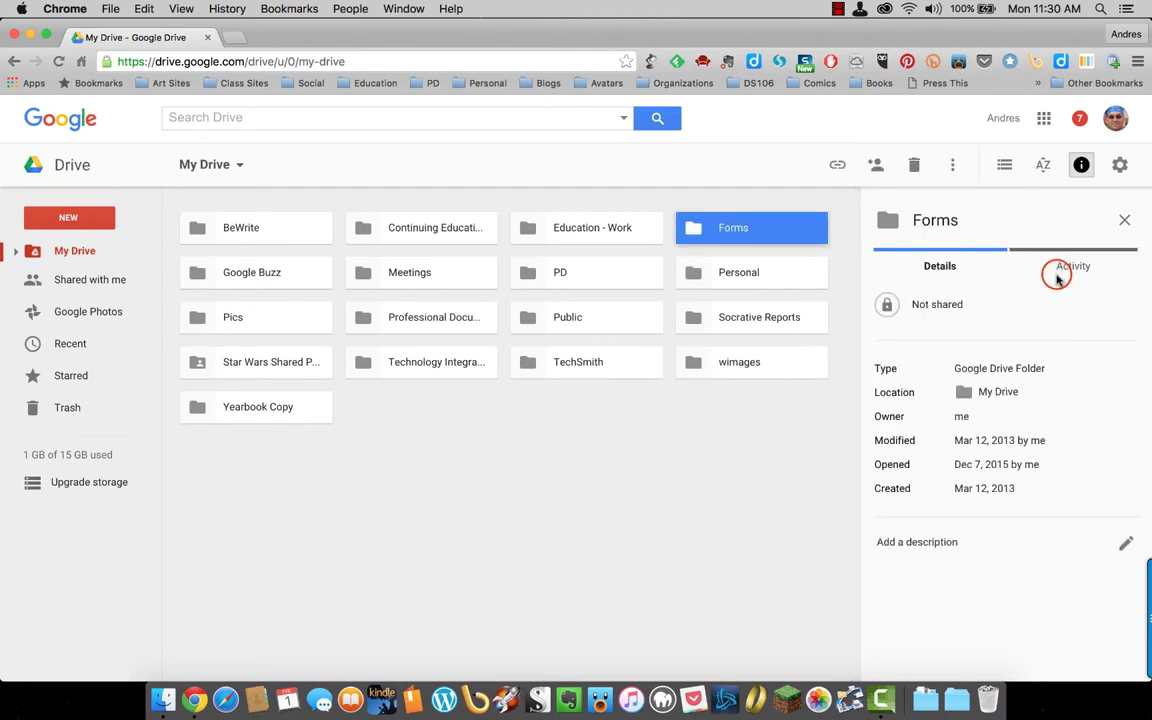
pyautogui.click(1124, 220)
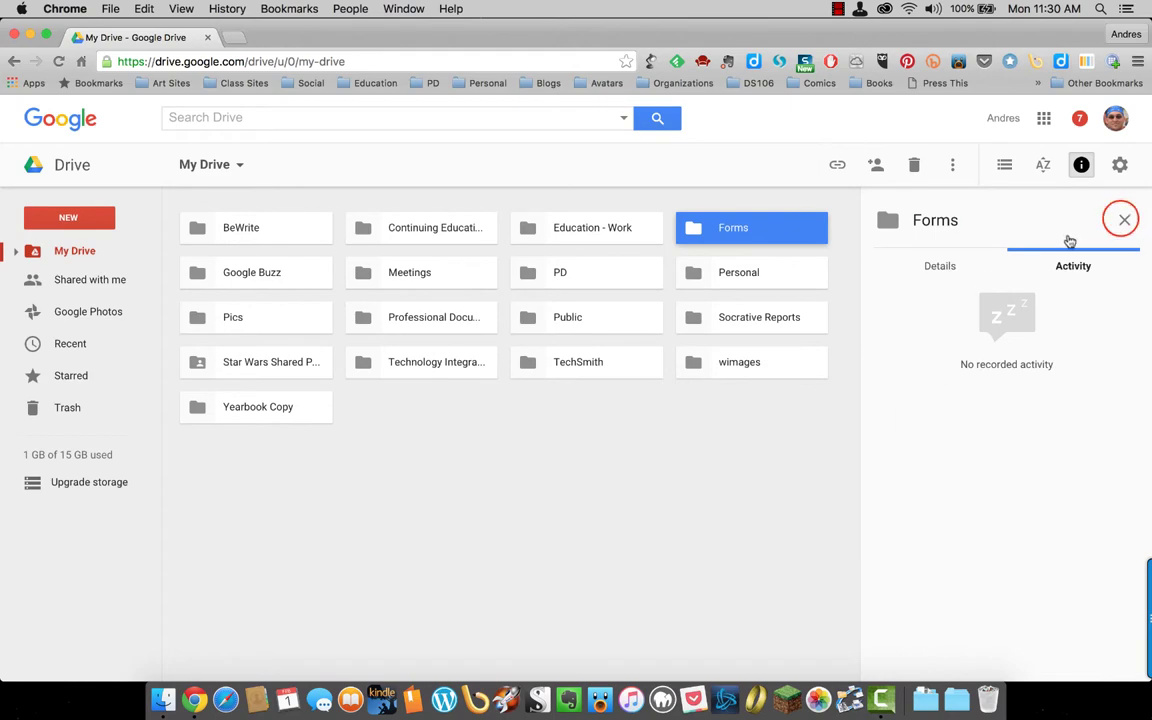
# - Review the general Drive settings and close them without changing anything
pyautogui.click(1120, 167)
pyautogui.click(1080, 198)
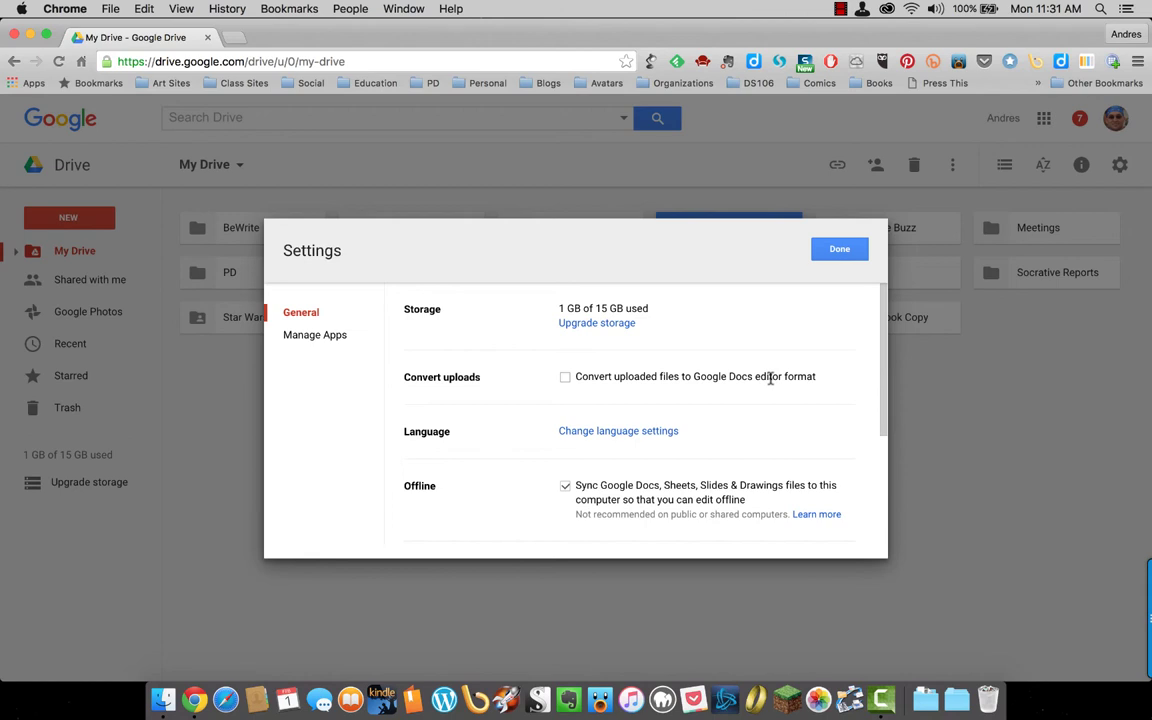
pyautogui.click(850, 252)
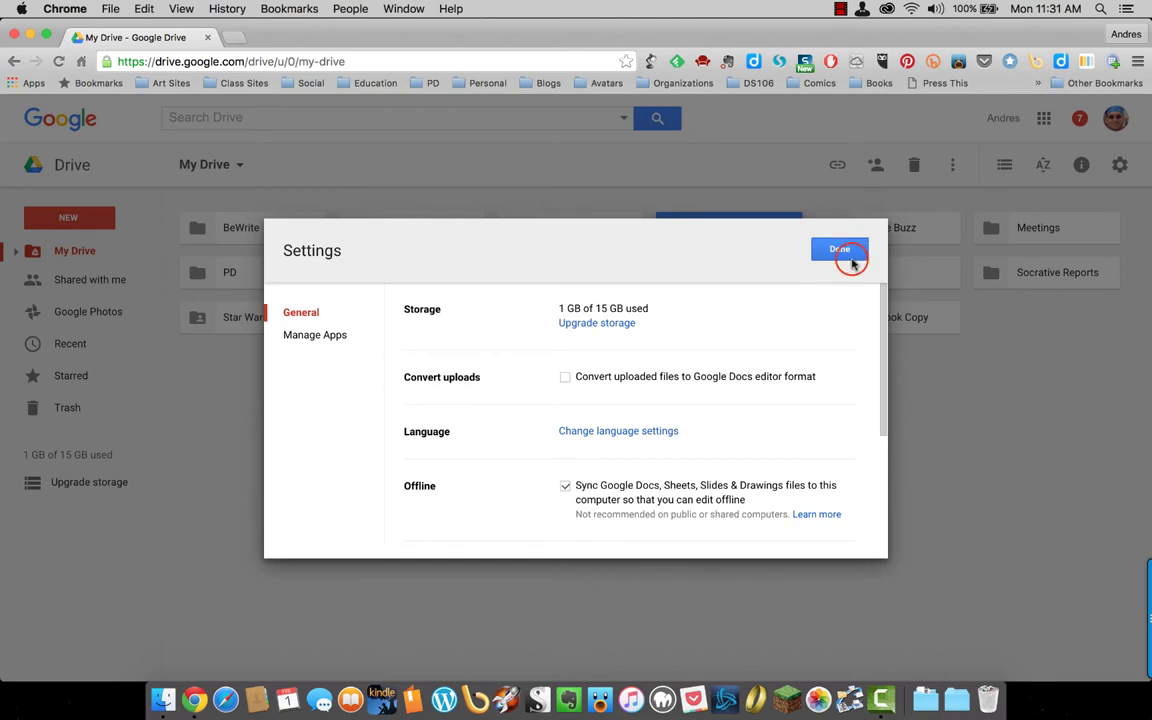